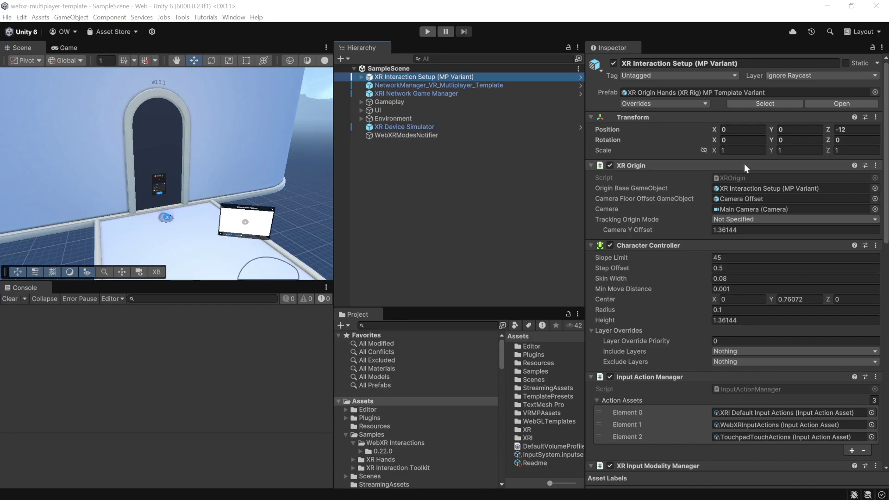
Step: Check the XR Origin's Tracking Origin Mode choices without changing them, then focus Camera Y Offset
{"action": "left_click", "coordinate": [745, 220]}
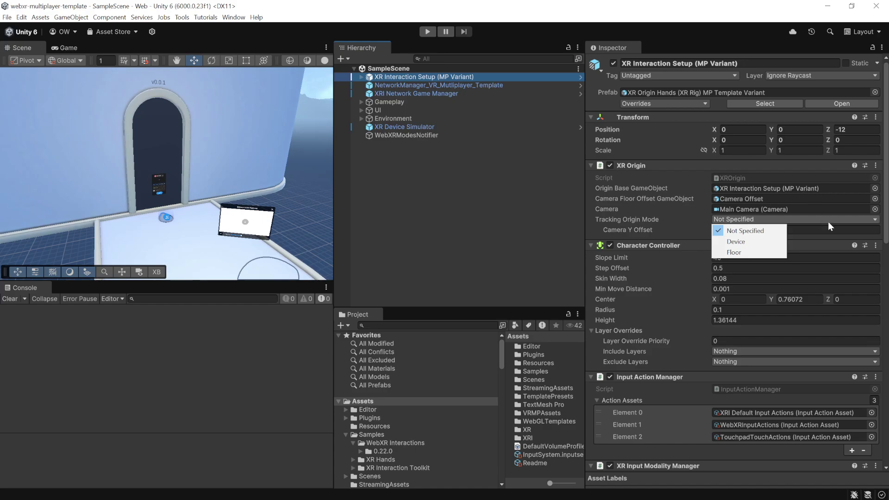
{"action": "left_click", "coordinate": [825, 236]}
{"action": "left_click", "coordinate": [791, 230]}
Step: Expand XR Interaction Setup and Camera Offset to inspect Camera Offset (Y 1.36144) and Main Camera
{"action": "left_click", "coordinate": [362, 77]}
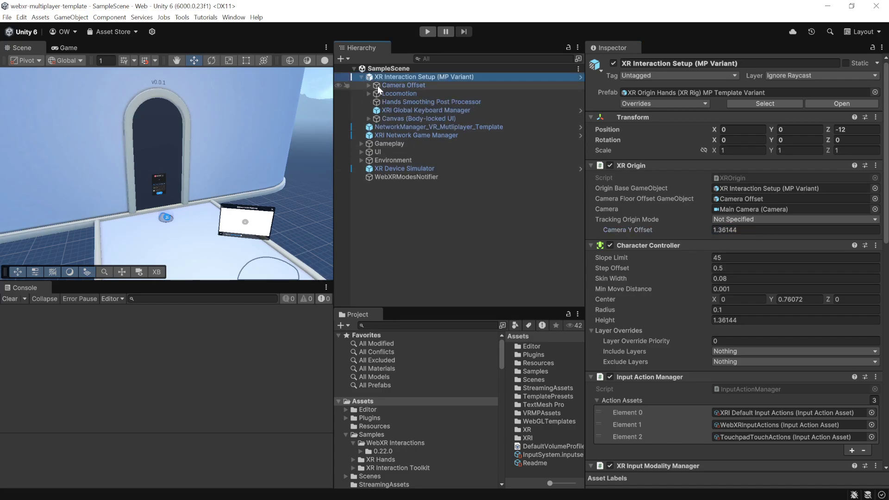
{"action": "left_click", "coordinate": [393, 88]}
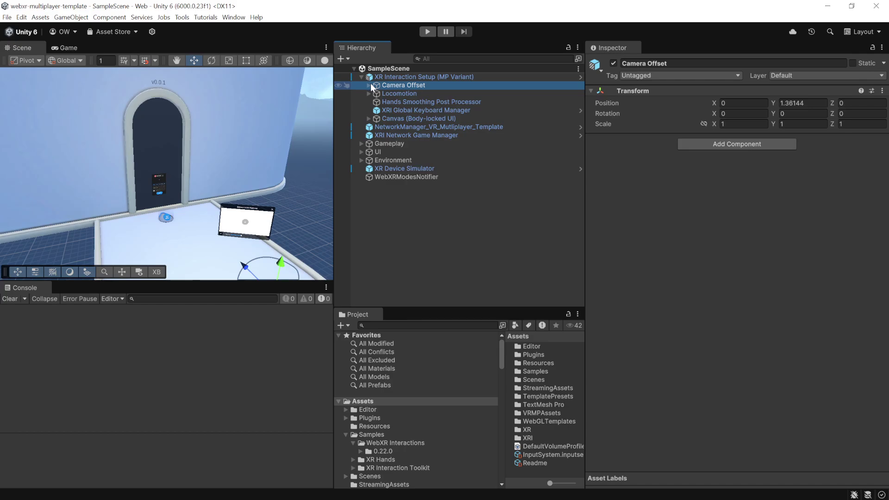
{"action": "left_click", "coordinate": [370, 83]}
{"action": "left_click", "coordinate": [394, 95]}
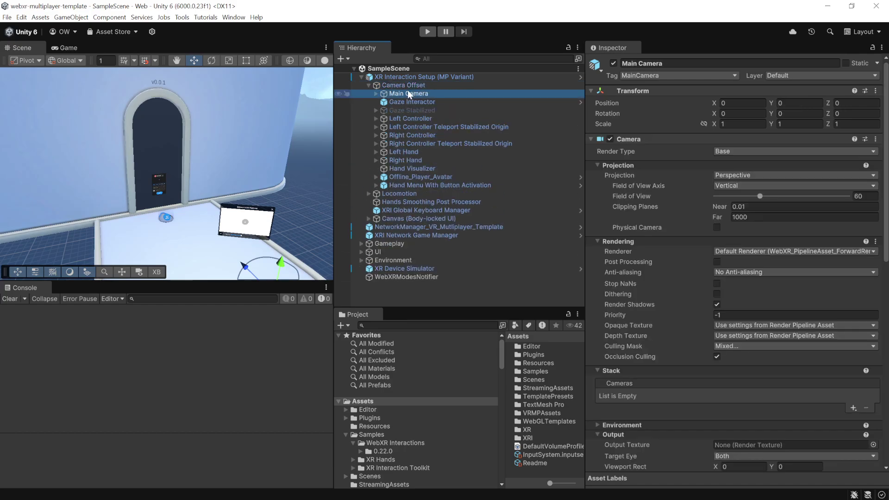
{"action": "left_click", "coordinate": [409, 86]}
{"action": "left_click", "coordinate": [410, 77]}
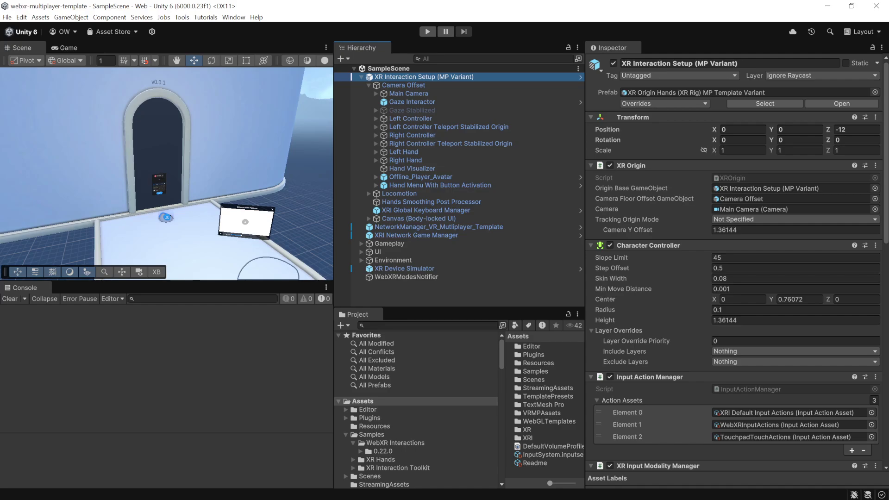
Step: Open Project Settings at XR Plug-in Management > WebXR, showing both required reference spaces as Local
{"action": "left_click", "coordinate": [22, 18]}
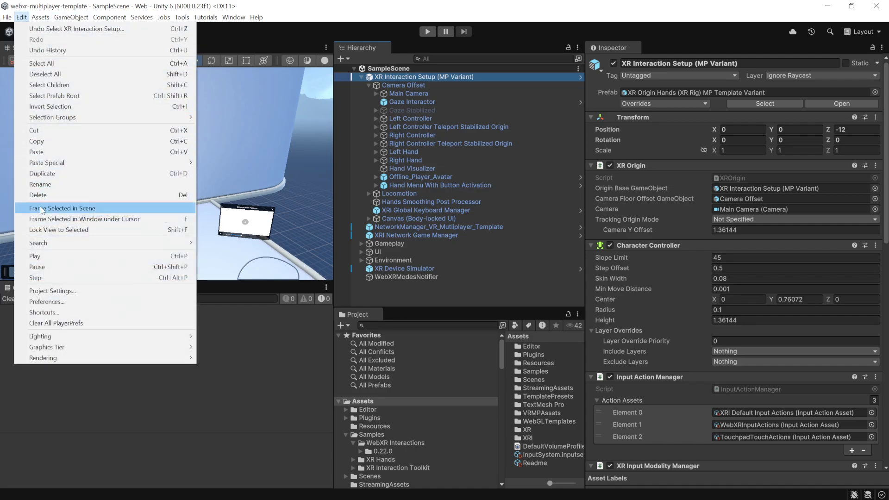
{"action": "left_click", "coordinate": [56, 291]}
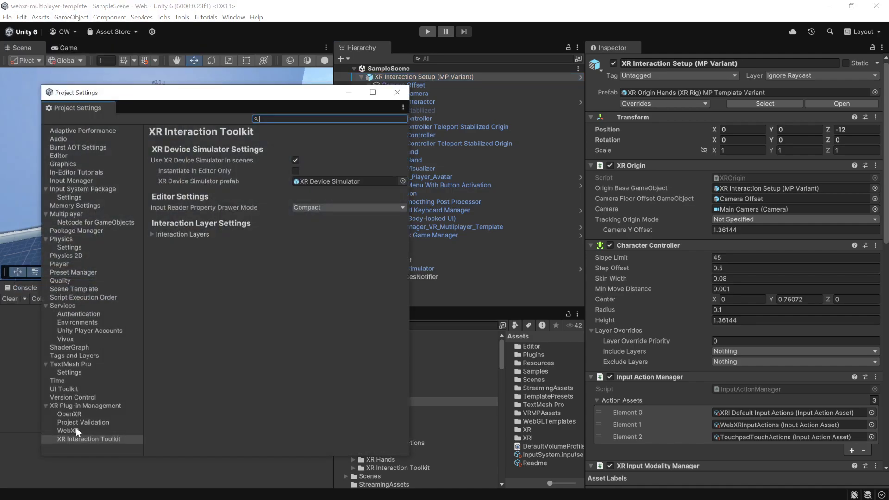
{"action": "left_click", "coordinate": [76, 429]}
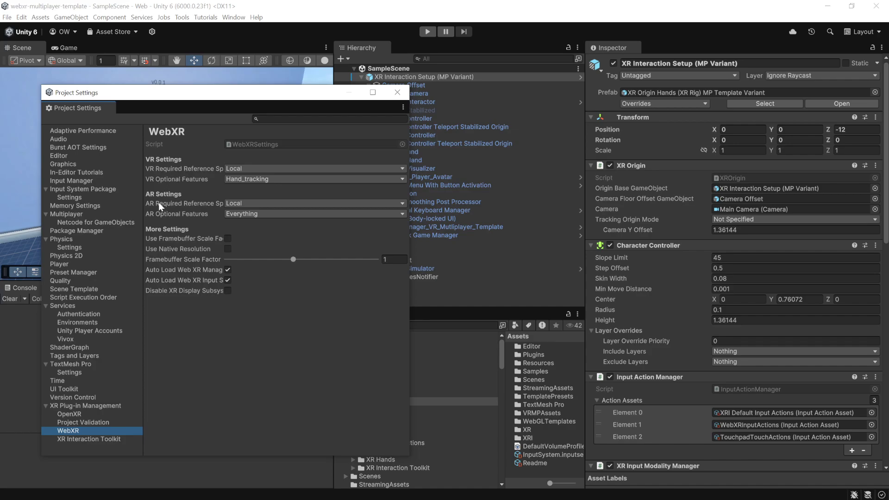
{"action": "left_click", "coordinate": [258, 169]}
{"action": "left_click", "coordinate": [335, 327]}
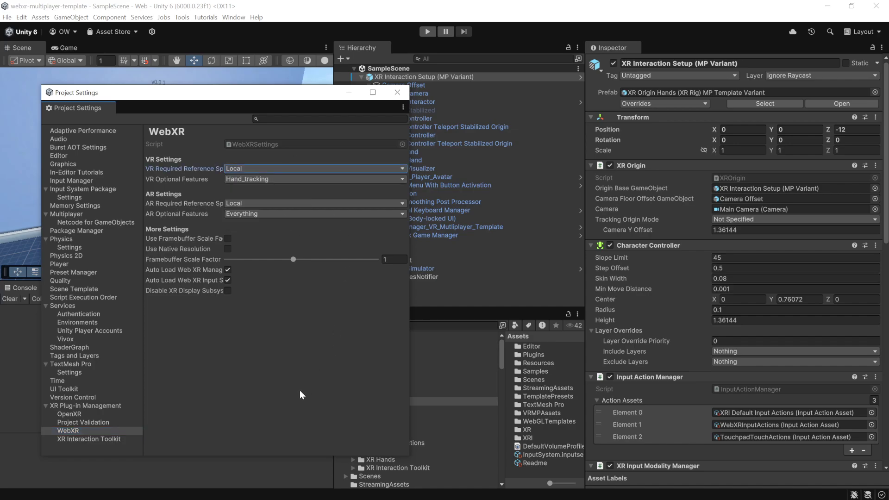
{"action": "left_click", "coordinate": [255, 203]}
{"action": "left_click", "coordinate": [195, 350]}
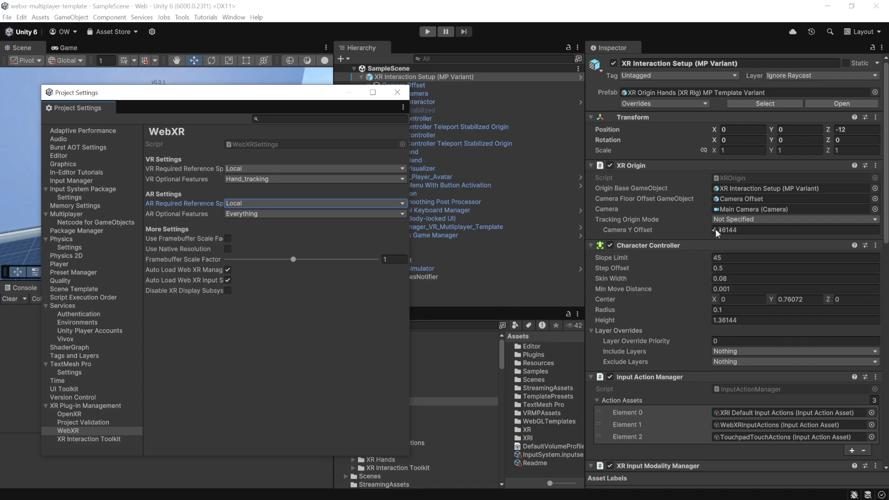
{"action": "left_click", "coordinate": [746, 220]}
{"action": "left_click", "coordinate": [734, 253]}
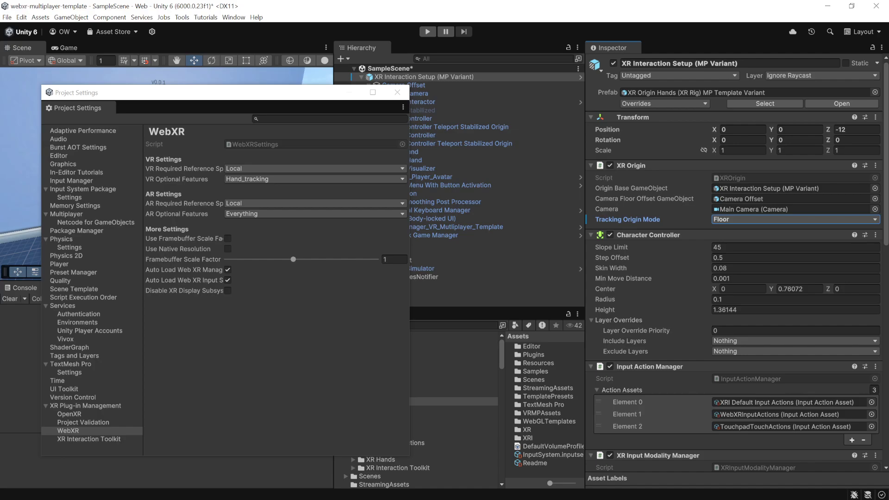
{"action": "left_click", "coordinate": [282, 169]}
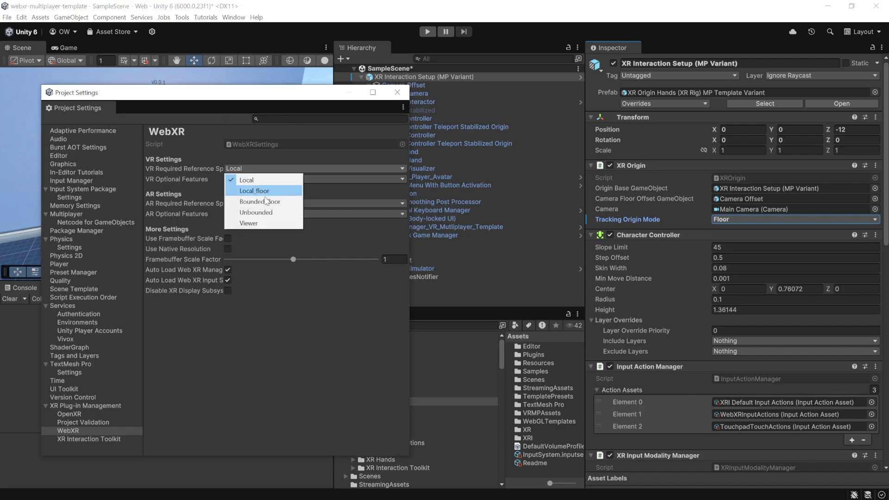
{"action": "left_click", "coordinate": [265, 191]}
{"action": "left_click", "coordinate": [268, 202]}
{"action": "left_click", "coordinate": [262, 226]}
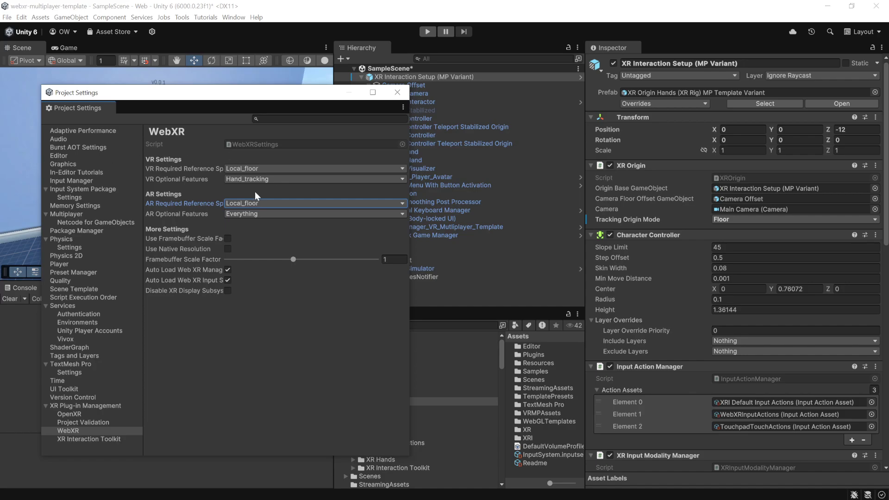
{"action": "left_click", "coordinate": [266, 204]}
{"action": "left_click", "coordinate": [259, 215]}
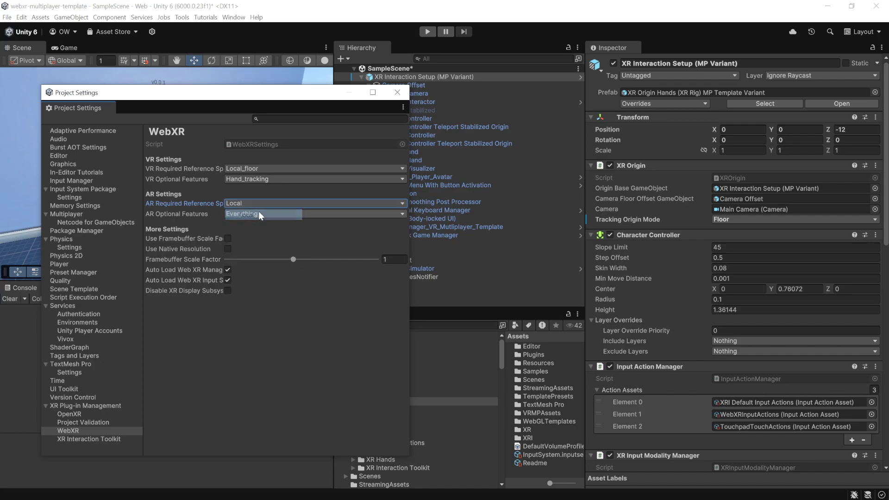
{"action": "left_click", "coordinate": [264, 169]}
{"action": "left_click", "coordinate": [264, 180]}
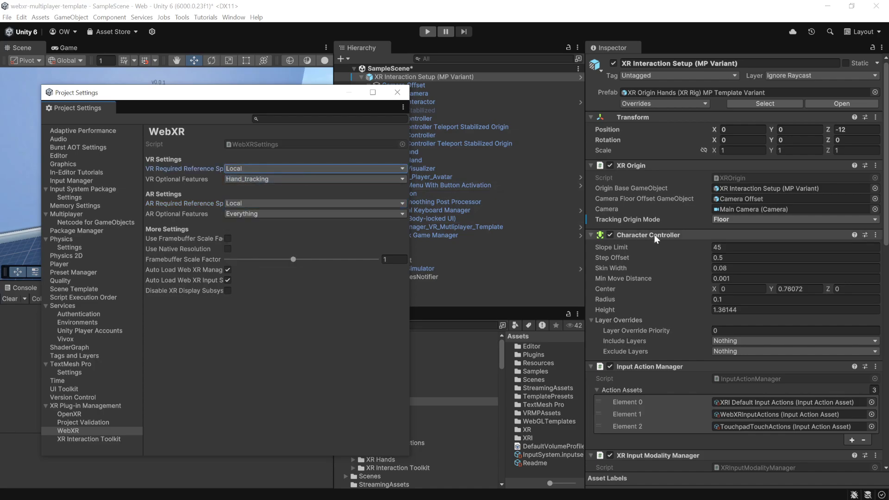
{"action": "left_click", "coordinate": [736, 220]}
{"action": "left_click", "coordinate": [739, 232]}
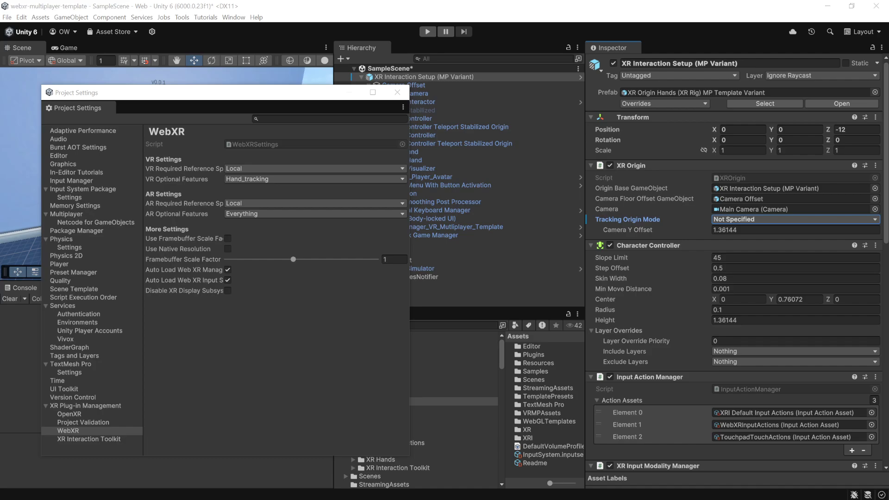
{"action": "left_click", "coordinate": [118, 438]}
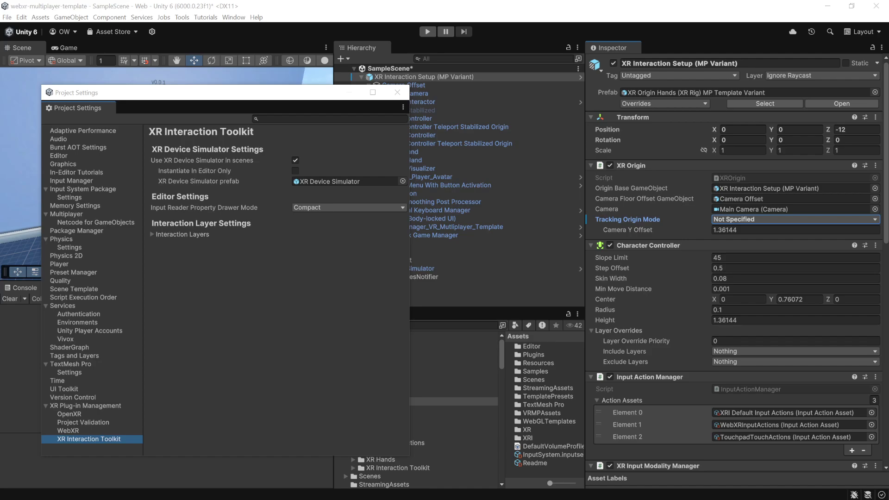
{"action": "left_click", "coordinate": [83, 430]}
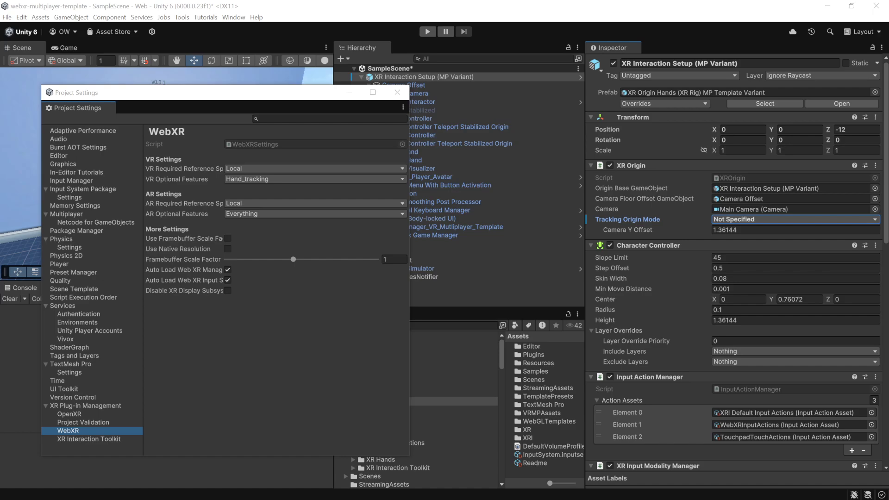
Step: In Chrome, compare the MDN XRReferenceSpace article with the W3C WebXR spec's section 6.2
{"action": "key", "text": "alt+Tab"}
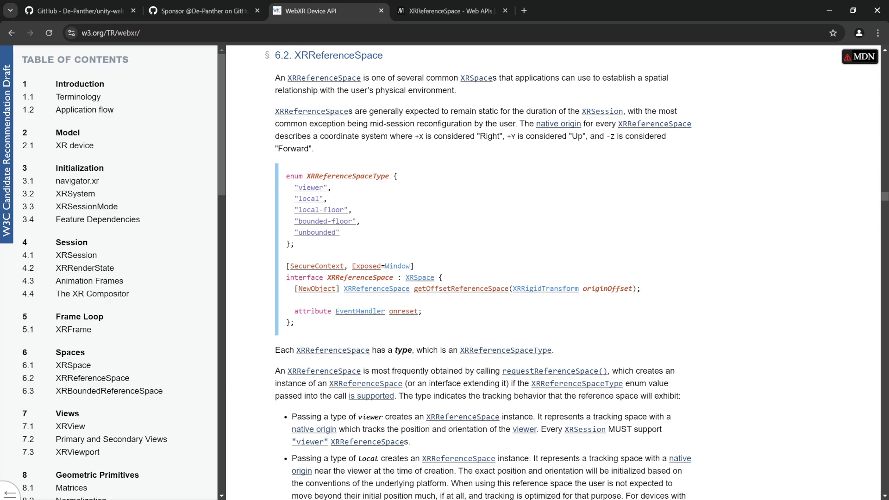
{"action": "left_click", "coordinate": [457, 10]}
{"action": "left_click", "coordinate": [328, 9]}
{"action": "left_click", "coordinate": [428, 12]}
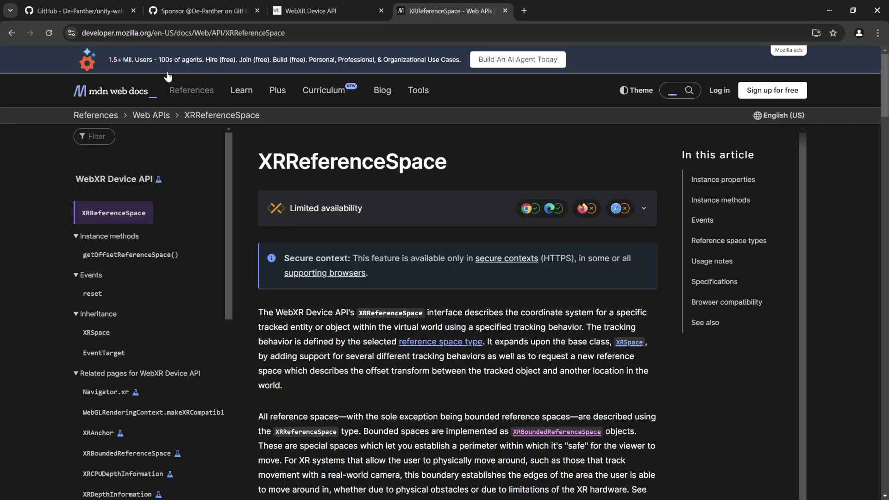
{"action": "left_click", "coordinate": [314, 12]}
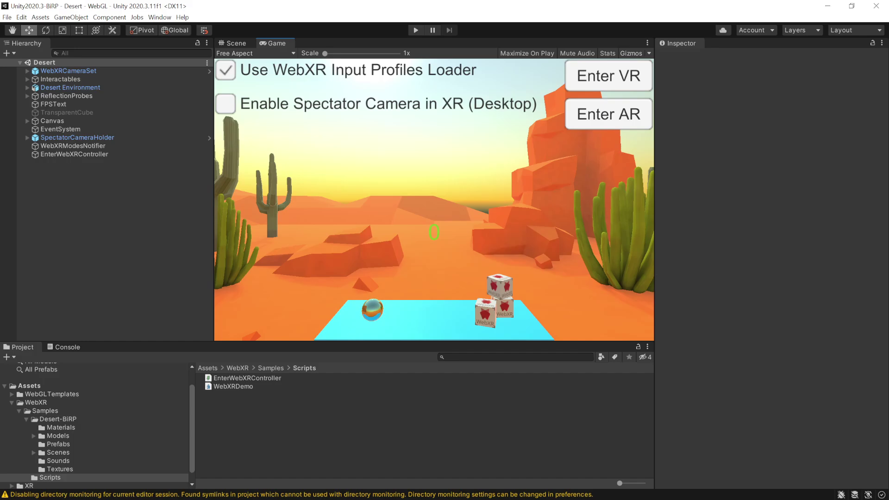
Step: Select the WebXRDemo assembly definition in Assets/WebXR/Samples/Scripts to view it in the Inspector
{"action": "left_click", "coordinate": [260, 386]}
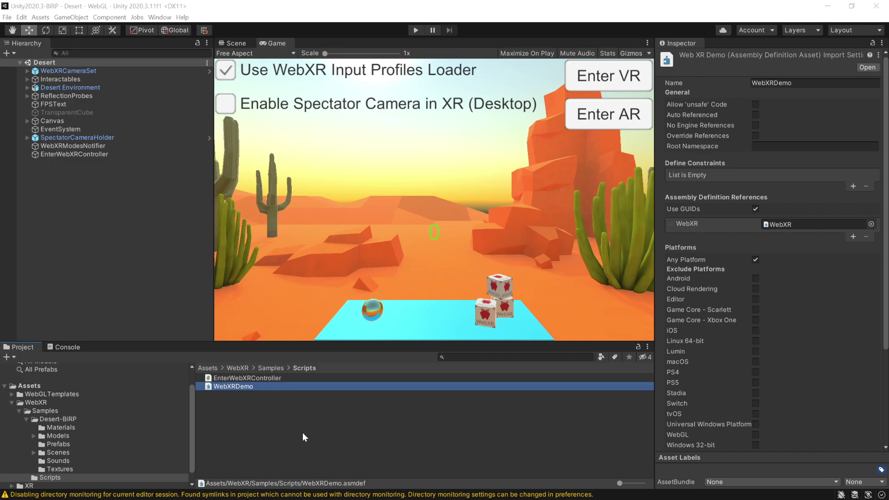
Step: Reselect WebXRDemo and scroll through its WebXR reference and Any Platform settings
{"action": "left_click", "coordinate": [257, 406]}
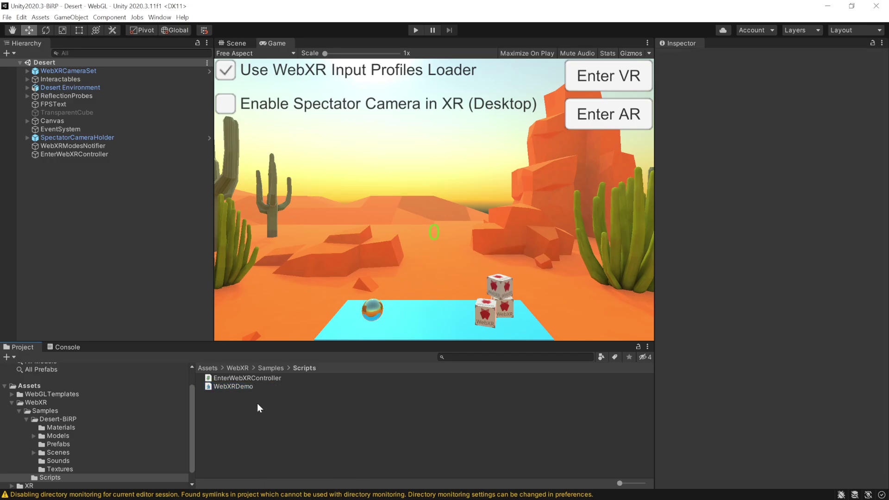
{"action": "left_click", "coordinate": [241, 387]}
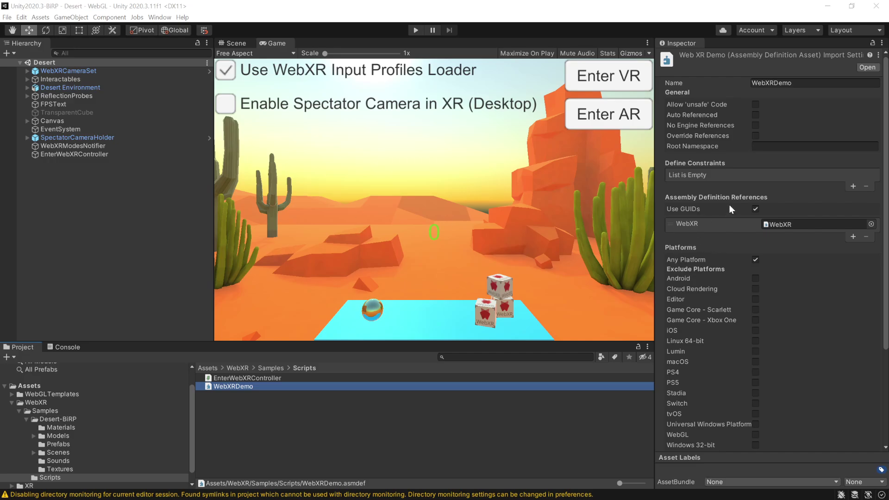
{"action": "scroll", "coordinate": [767, 221], "scroll_direction": "down", "scroll_amount": 3}
{"action": "scroll", "coordinate": [776, 201], "scroll_direction": "up", "scroll_amount": 3}
{"action": "scroll", "coordinate": [795, 224], "scroll_direction": "down", "scroll_amount": 4}
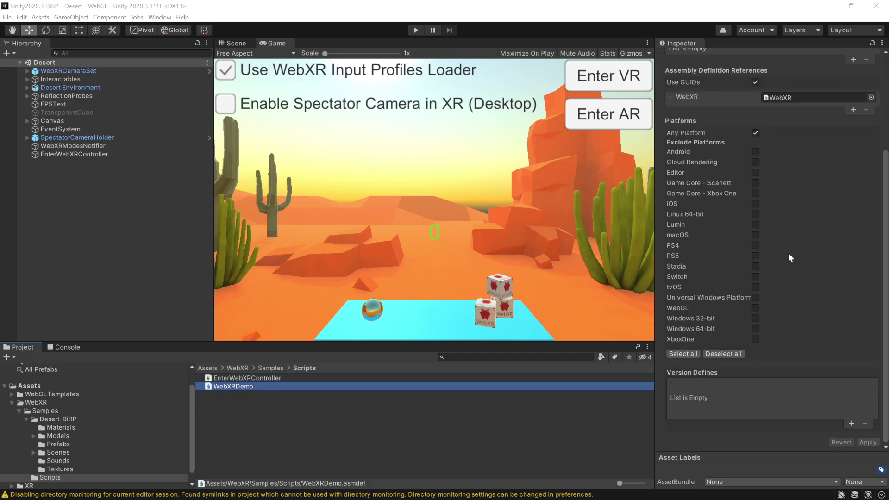
{"action": "scroll", "coordinate": [803, 306], "scroll_direction": "up", "scroll_amount": 4}
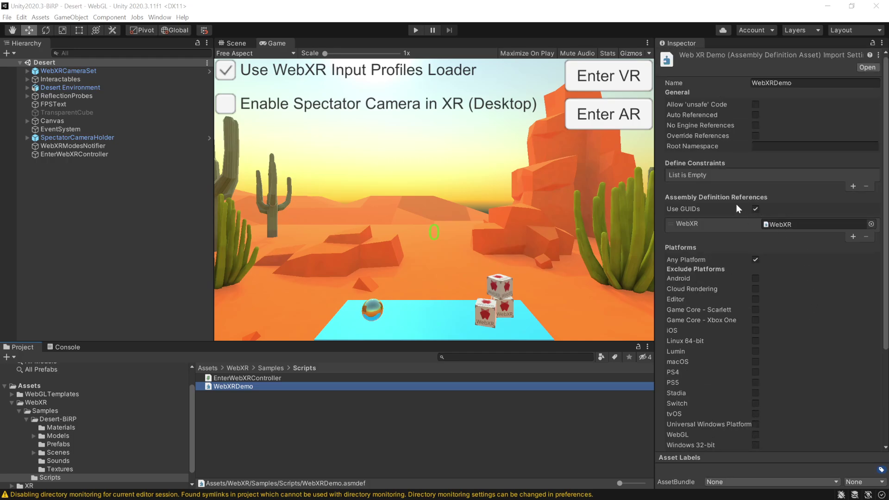
{"action": "scroll", "coordinate": [787, 278], "scroll_direction": "down", "scroll_amount": 4}
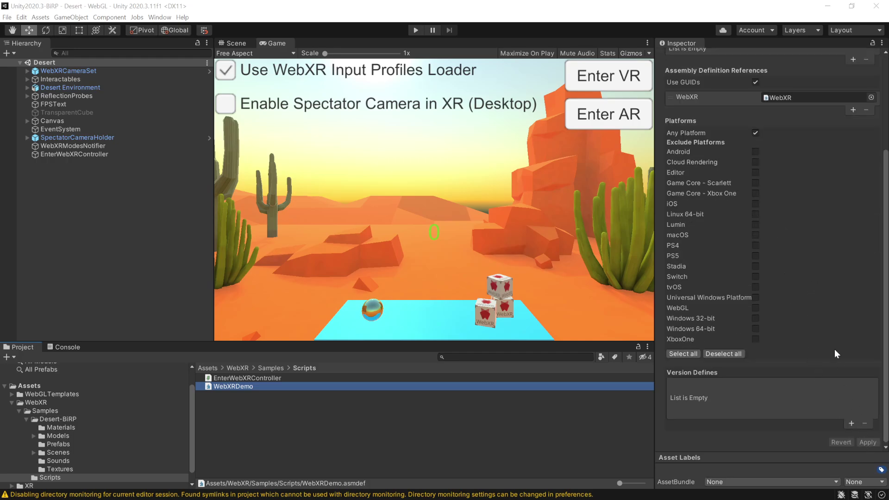
{"action": "scroll", "coordinate": [831, 338], "scroll_direction": "up", "scroll_amount": 4}
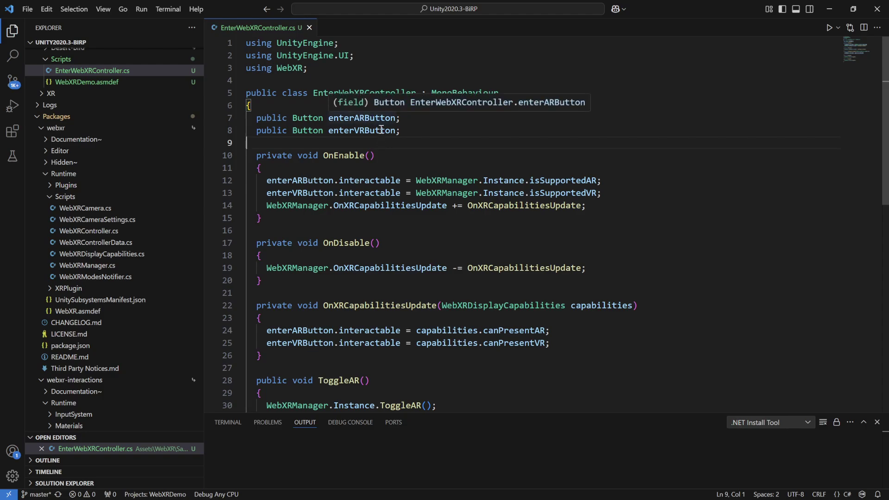
Step: Highlight OnXRCapabilitiesUpdate usages and the AR and VR support checks on lines 12–13
{"action": "left_click", "coordinate": [381, 81]}
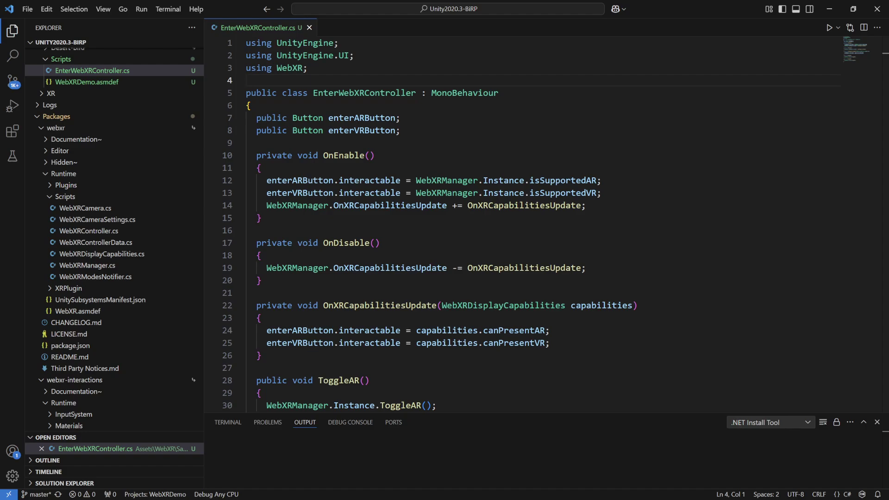
{"action": "left_click", "coordinate": [431, 207]}
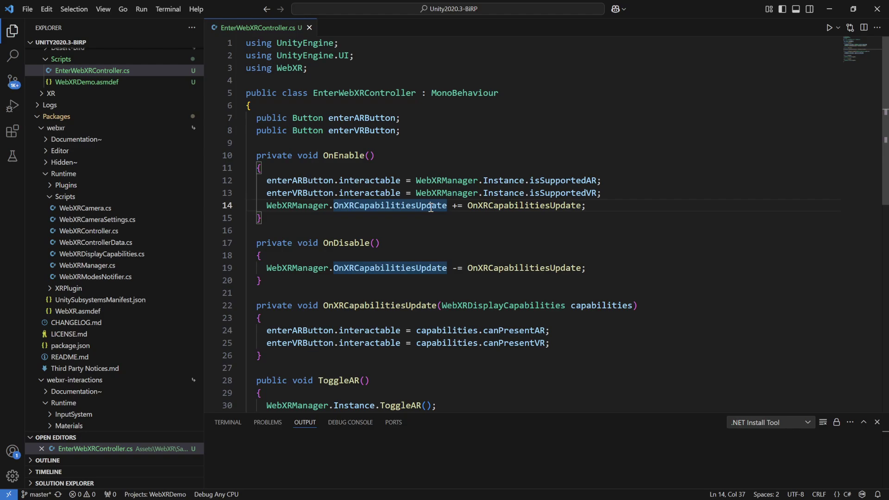
{"action": "mouse_move", "coordinate": [446, 194]}
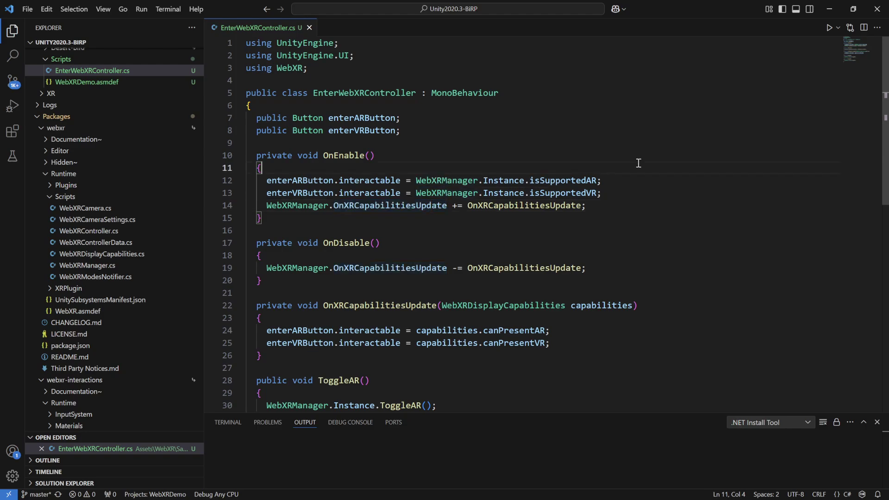
{"action": "left_click_drag", "start_coordinate": [597, 181], "coordinate": [248, 169]}
{"action": "left_click", "coordinate": [601, 193]}
{"action": "left_click_drag", "start_coordinate": [601, 188], "coordinate": [600, 180]}
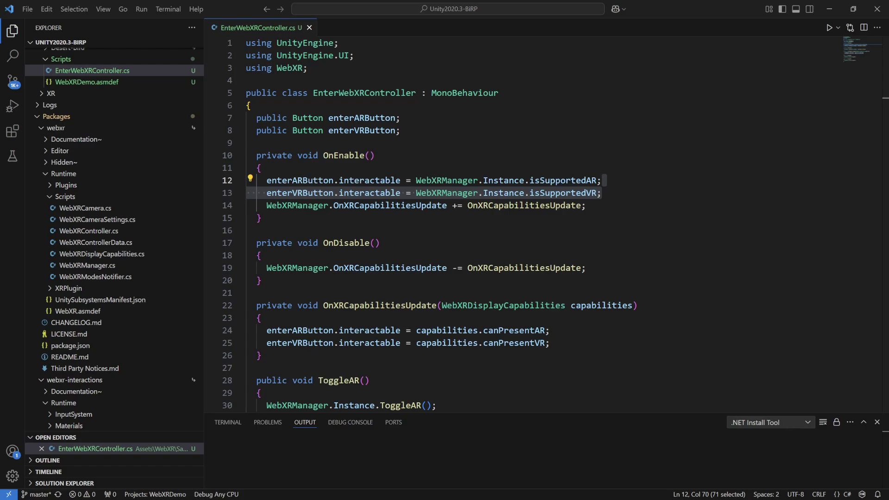
{"action": "left_click", "coordinate": [685, 256]}
Step: Jump to OnXRCapabilitiesUpdate's definition in WebXRManager.cs via Go to Definition
{"action": "scroll", "coordinate": [590, 224], "scroll_direction": "down", "scroll_amount": 1}
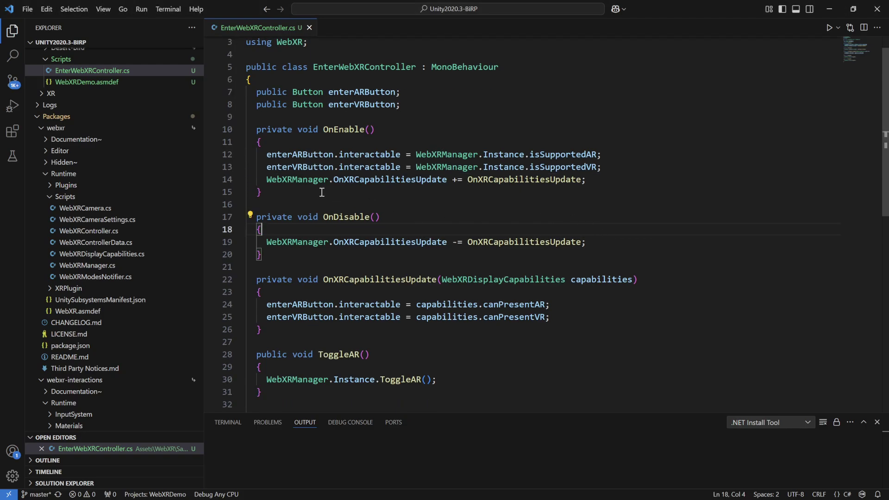
{"action": "left_click", "coordinate": [355, 181]}
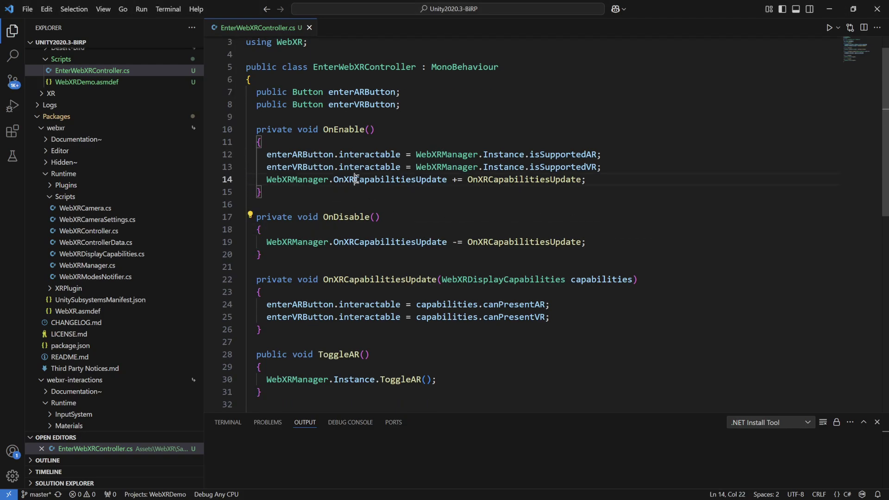
{"action": "right_click", "coordinate": [398, 182]}
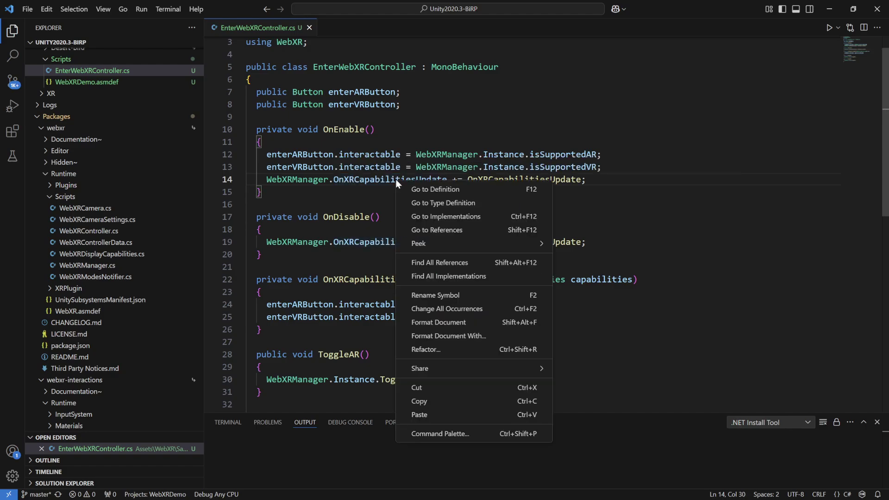
{"action": "left_click", "coordinate": [438, 189]}
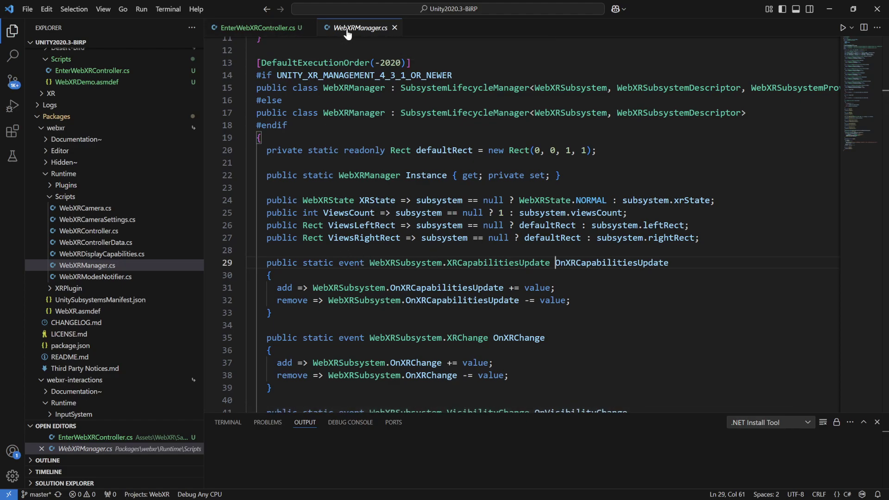
Step: Back in EnterWebXRController.cs, highlight the ToggleAR call and the ToggleVR method body
{"action": "left_click", "coordinate": [268, 28]}
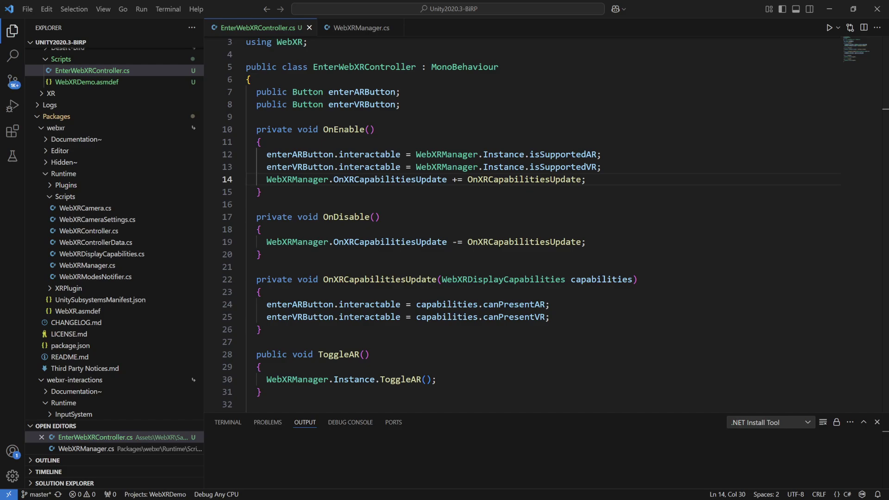
{"action": "left_click", "coordinate": [488, 255]}
{"action": "scroll", "coordinate": [488, 255], "scroll_direction": "down", "scroll_amount": 3}
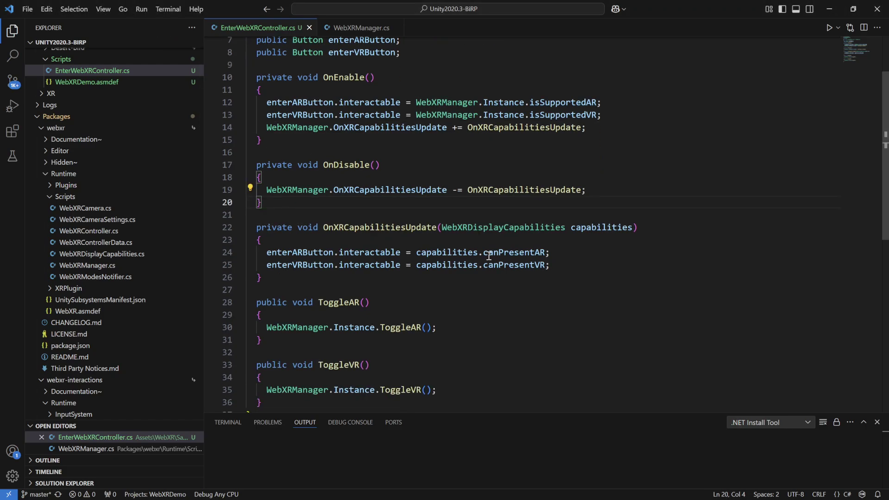
{"action": "scroll", "coordinate": [488, 255], "scroll_direction": "down", "scroll_amount": 1}
{"action": "scroll", "coordinate": [489, 256], "scroll_direction": "up", "scroll_amount": 1}
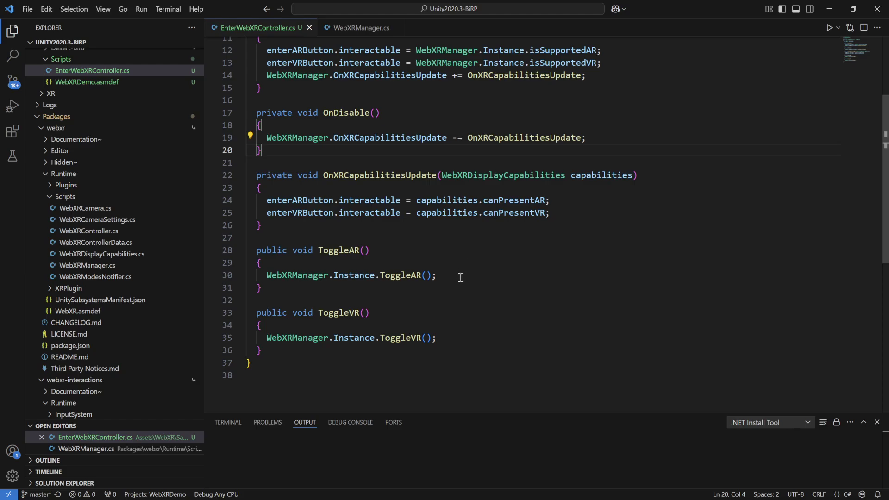
{"action": "left_click", "coordinate": [449, 274]}
{"action": "left_click_drag", "start_coordinate": [448, 274], "coordinate": [266, 275]}
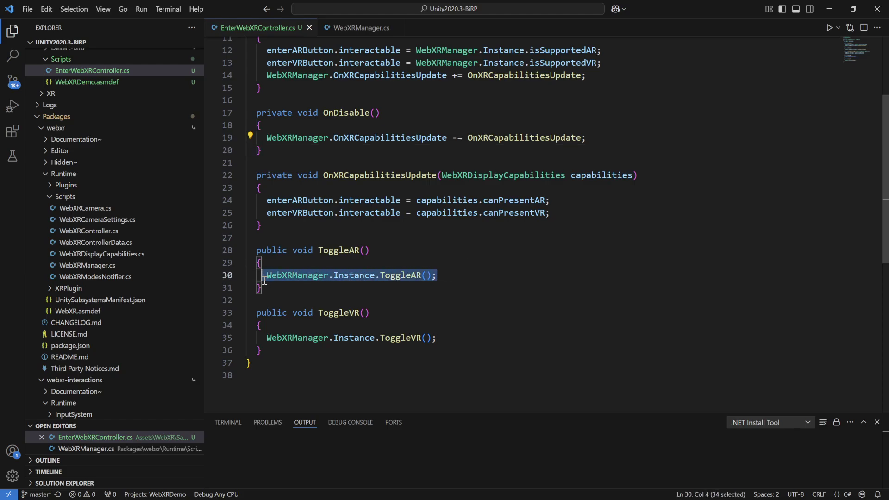
{"action": "left_click", "coordinate": [446, 338]}
{"action": "left_click_drag", "start_coordinate": [447, 337], "coordinate": [442, 311]}
{"action": "left_click", "coordinate": [324, 297]}
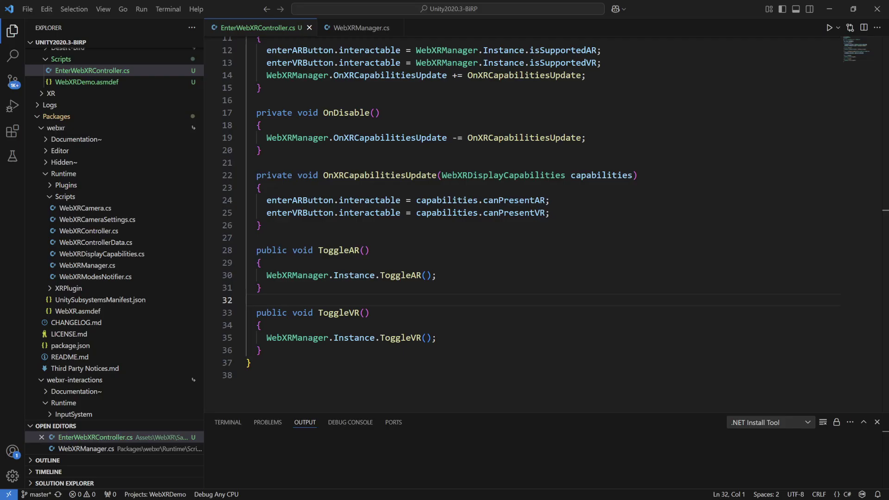
Step: Verify Canvas > EnterWebXR > EnterVR's On Click calls EnterWebXRController.ToggleVR, then select WebXRCameraSet
{"action": "key", "text": "alt+Tab"}
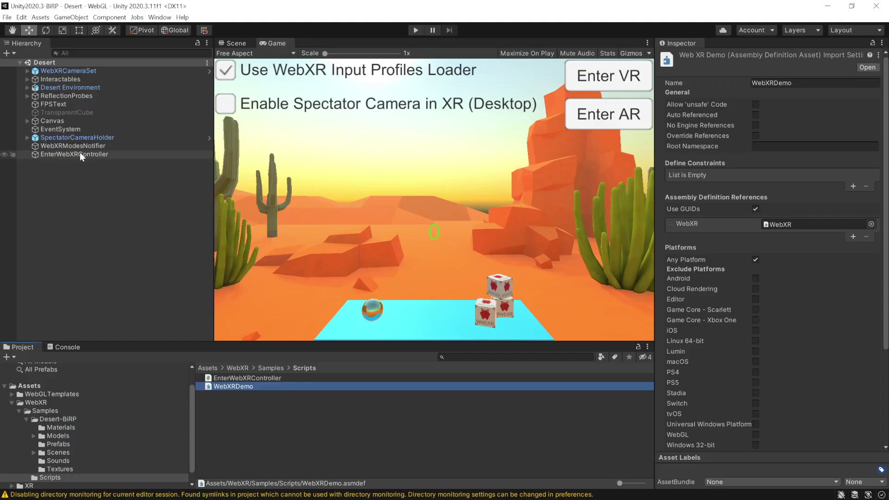
{"action": "left_click", "coordinate": [27, 120]}
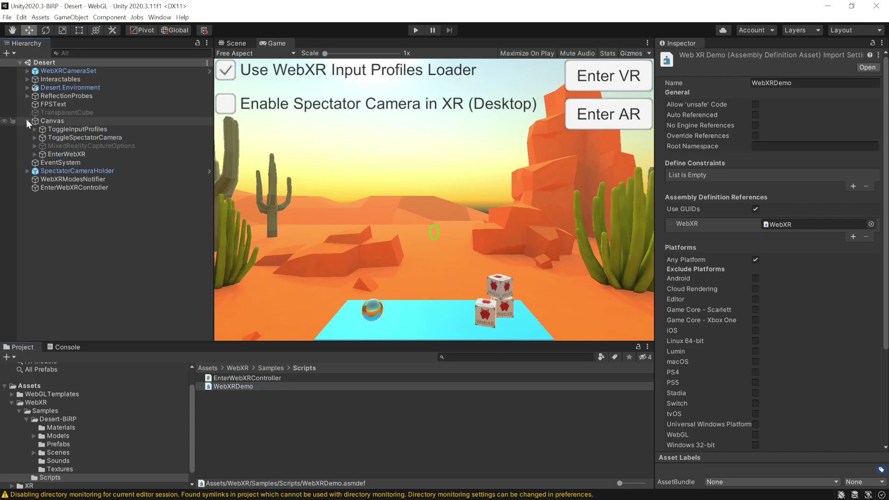
{"action": "left_click", "coordinate": [35, 154]}
{"action": "left_click", "coordinate": [66, 161]}
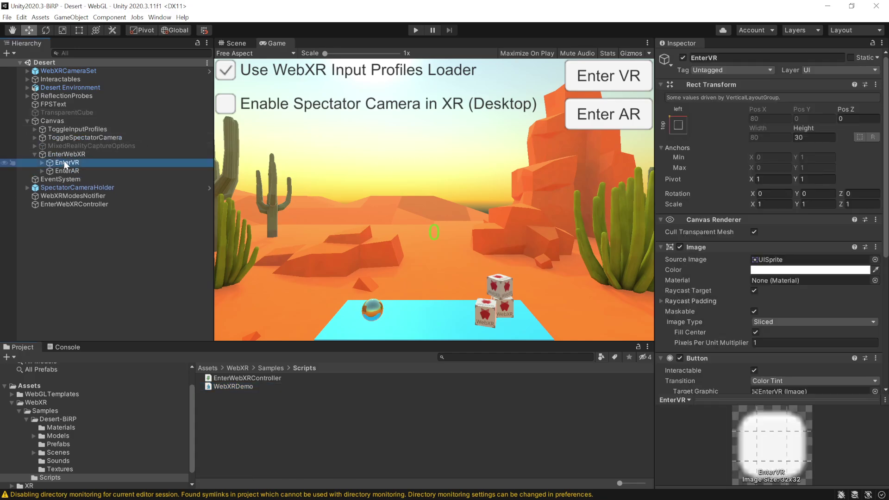
{"action": "scroll", "coordinate": [742, 248], "scroll_direction": "down", "scroll_amount": 8}
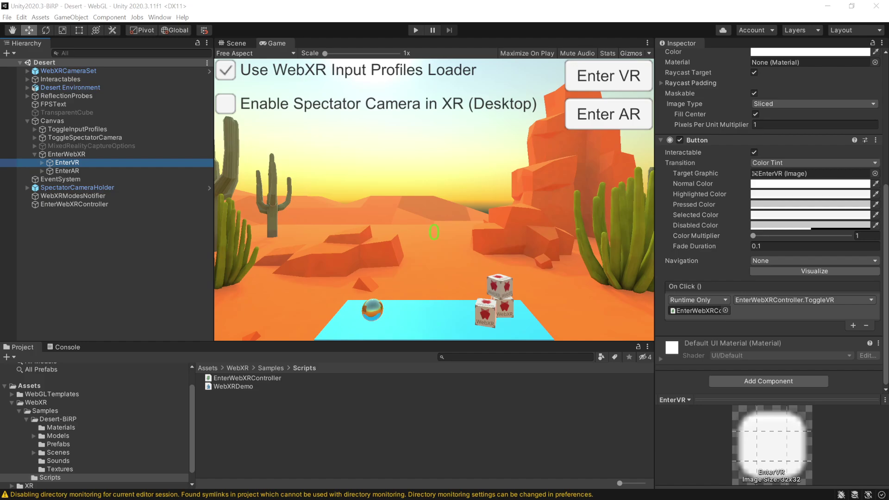
{"action": "left_click", "coordinate": [353, 210]}
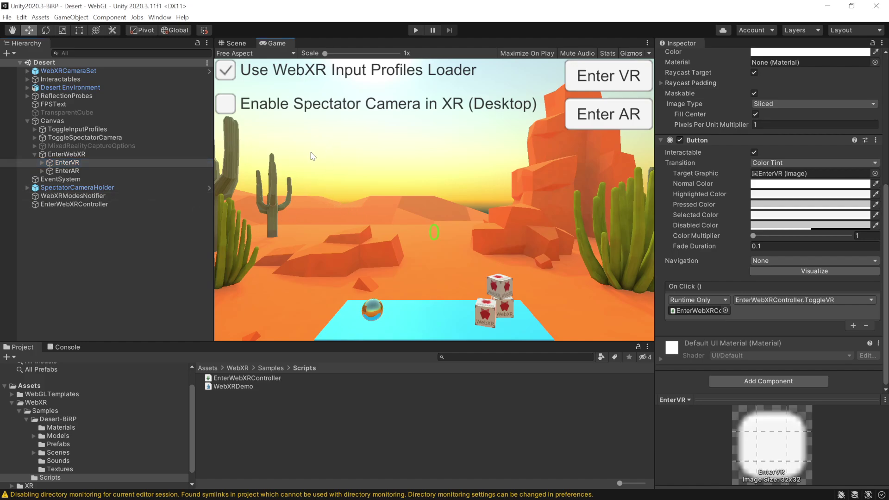
{"action": "left_click", "coordinate": [105, 71]}
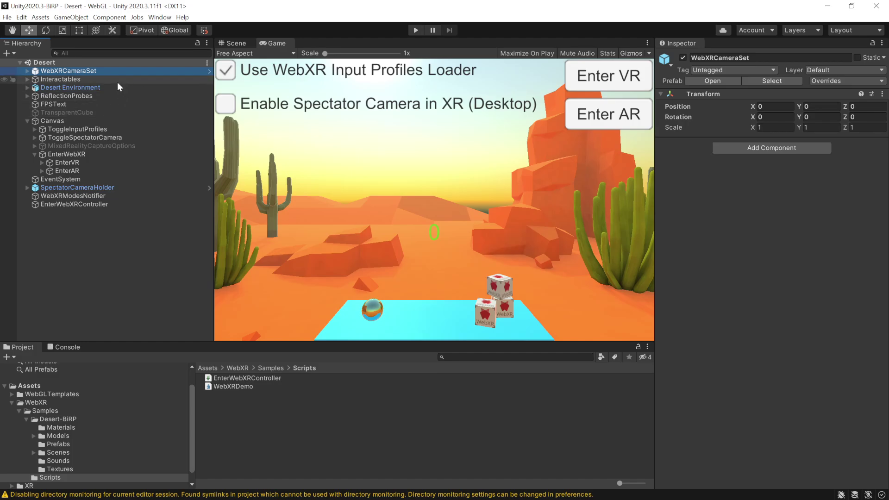
Step: Inspect Main Camera's WebXR Camera script and expand it to show CameraVRL, CameraVRR, CameraARL, CameraARR
{"action": "left_click", "coordinate": [27, 71]}
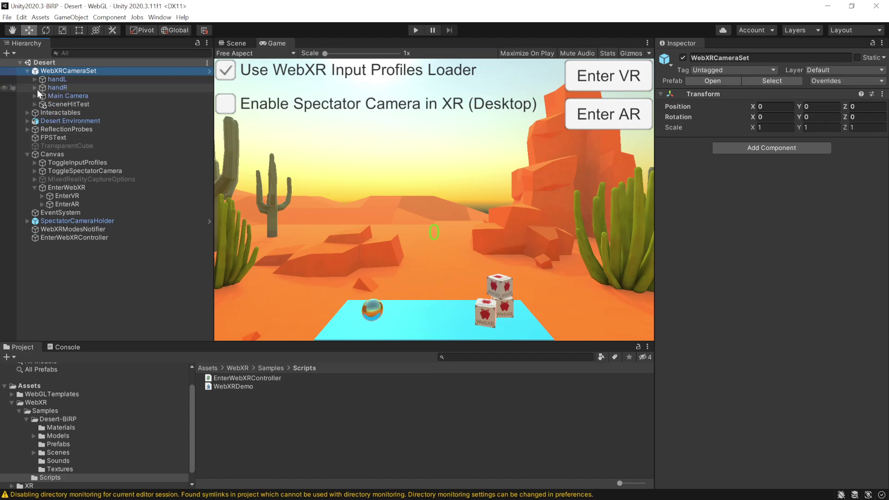
{"action": "left_click", "coordinate": [54, 94]}
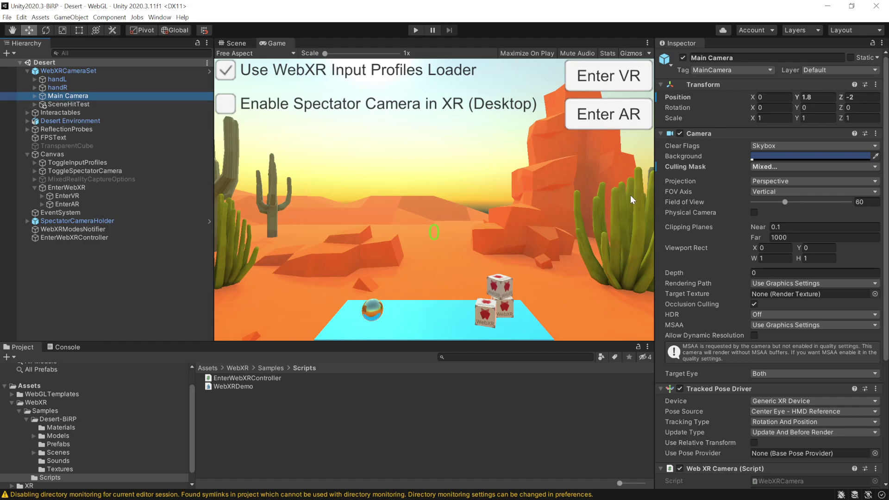
{"action": "scroll", "coordinate": [747, 203], "scroll_direction": "down", "scroll_amount": 6}
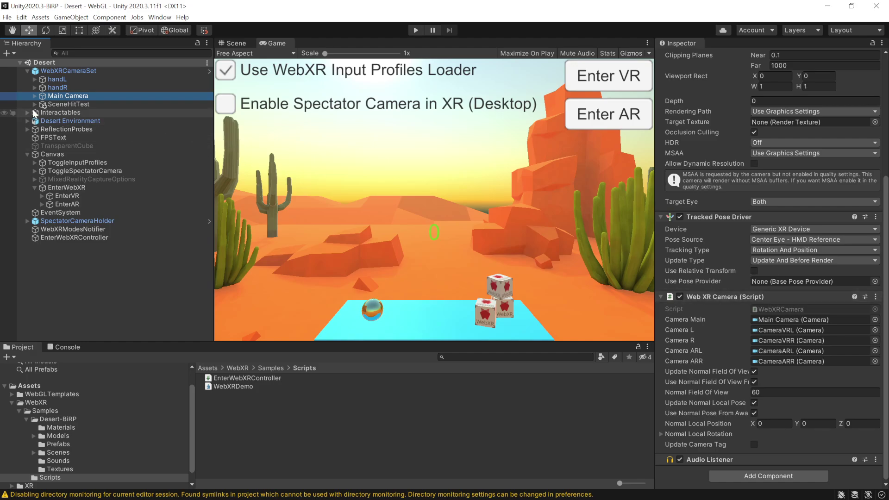
{"action": "left_click", "coordinate": [35, 95]}
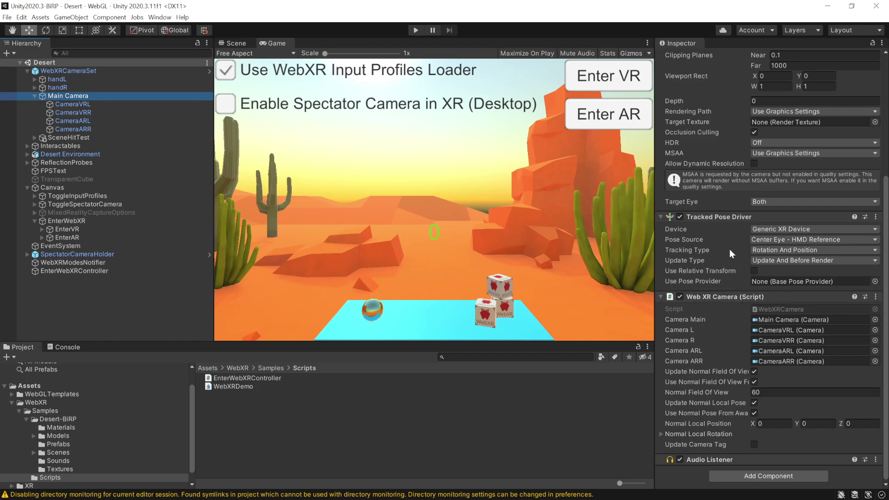
{"action": "left_click", "coordinate": [21, 17]}
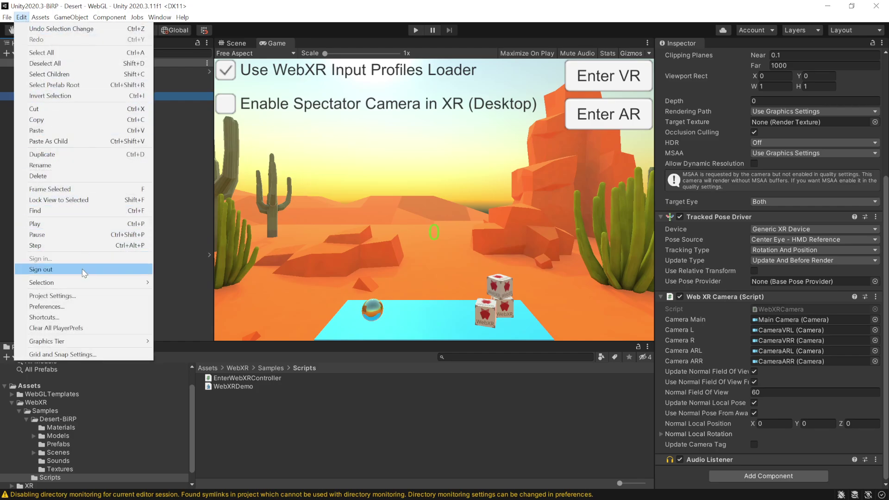
{"action": "left_click", "coordinate": [85, 298]}
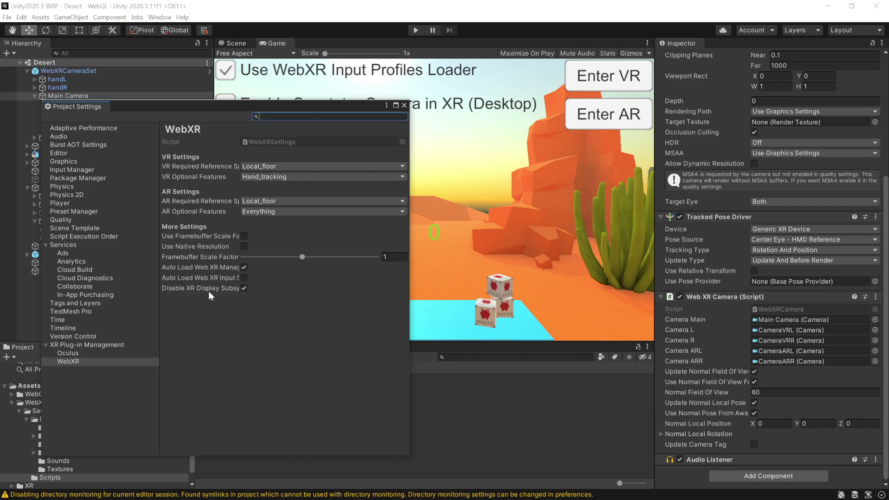
{"action": "left_click", "coordinate": [405, 105]}
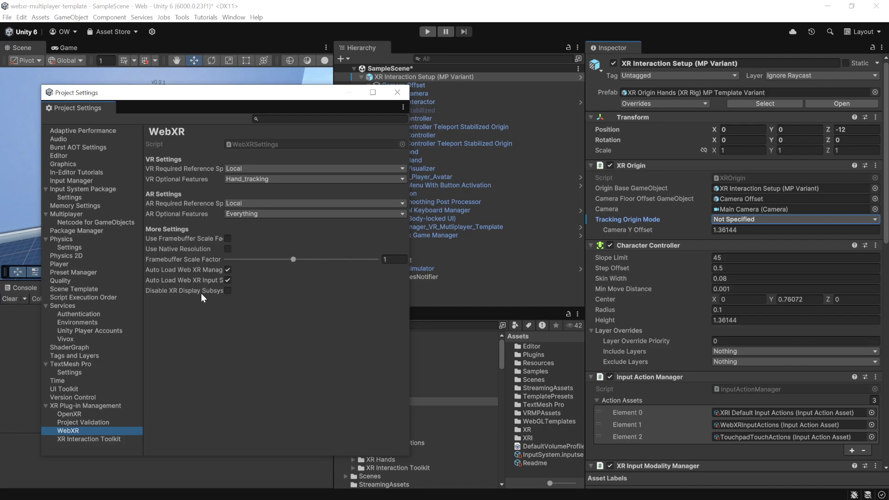
{"action": "left_click", "coordinate": [397, 92]}
{"action": "left_click", "coordinate": [399, 93]}
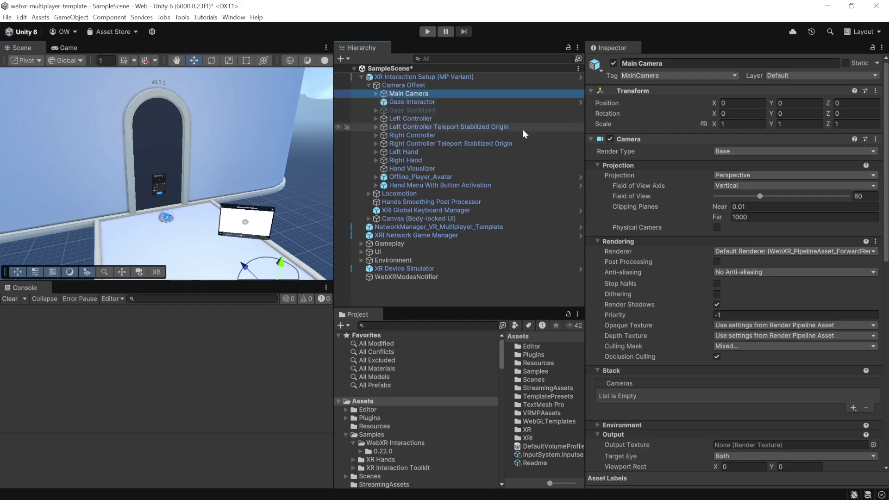
{"action": "left_click", "coordinate": [376, 93]}
{"action": "scroll", "coordinate": [697, 198], "scroll_direction": "down", "scroll_amount": 10}
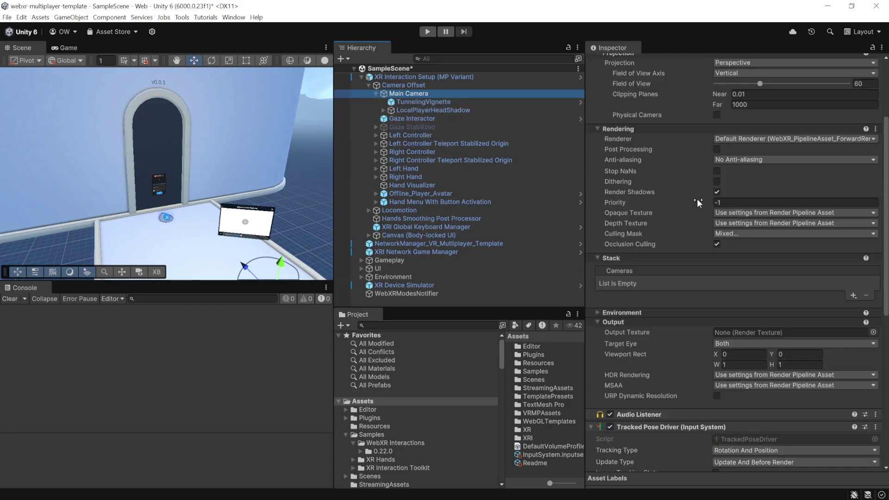
{"action": "scroll", "coordinate": [701, 205], "scroll_direction": "down", "scroll_amount": 5}
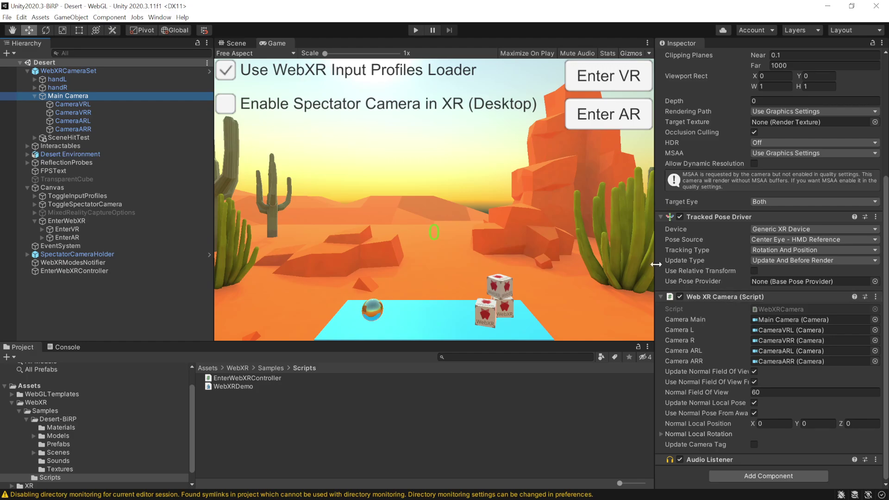
Step: Open Edit > Project Settings directly on the XR Plug-in Management > WebXR page
{"action": "left_click", "coordinate": [22, 17]}
{"action": "left_click", "coordinate": [87, 296]}
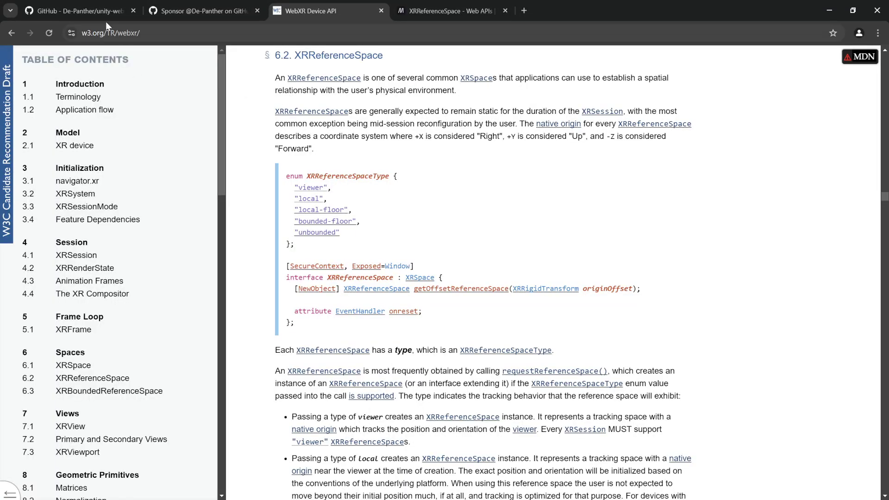
Step: View the unity-webxr-export GitHub repo, briefly check its Sponsor page, then return to the repo
{"action": "left_click", "coordinate": [95, 10]}
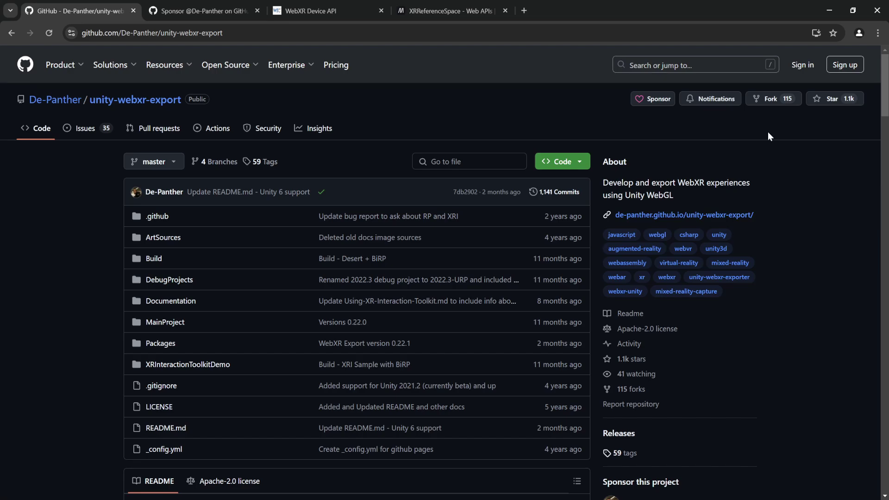
{"action": "left_click", "coordinate": [189, 11]}
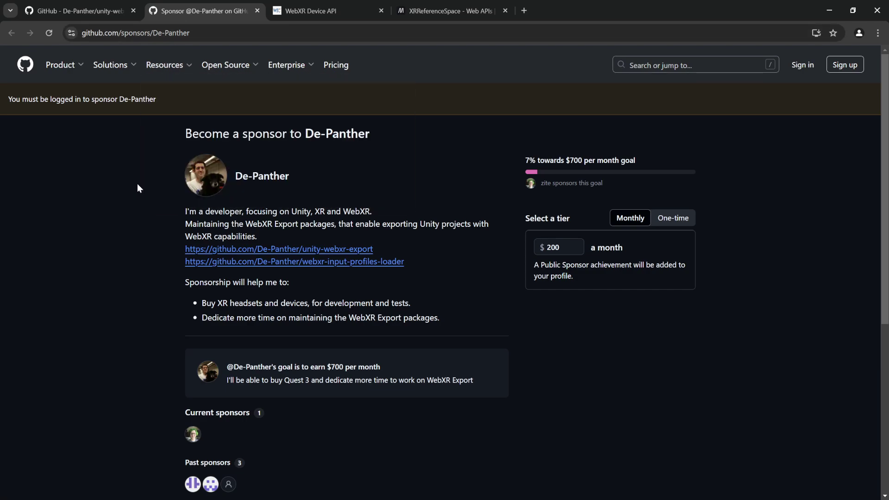
{"action": "scroll", "coordinate": [99, 283], "scroll_direction": "down", "scroll_amount": 2}
{"action": "scroll", "coordinate": [99, 283], "scroll_direction": "up", "scroll_amount": 2}
{"action": "left_click", "coordinate": [87, 8]}
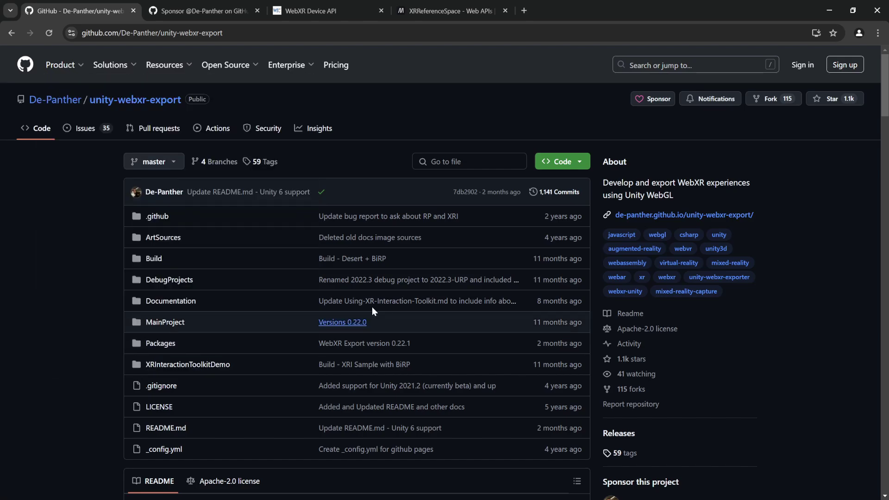